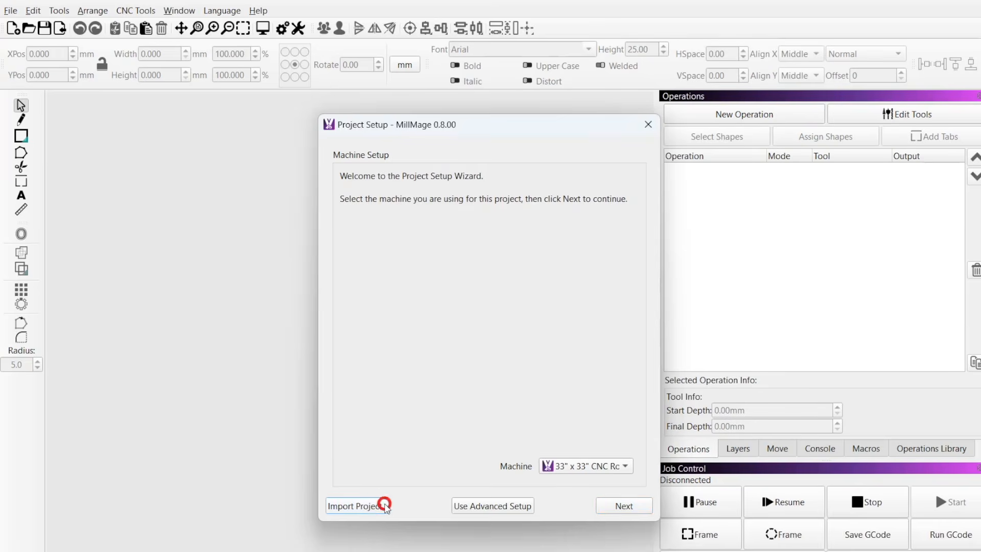
Open the J Block project from the Downloads folder.
{"action": "left_click", "coordinate": [384, 506]}
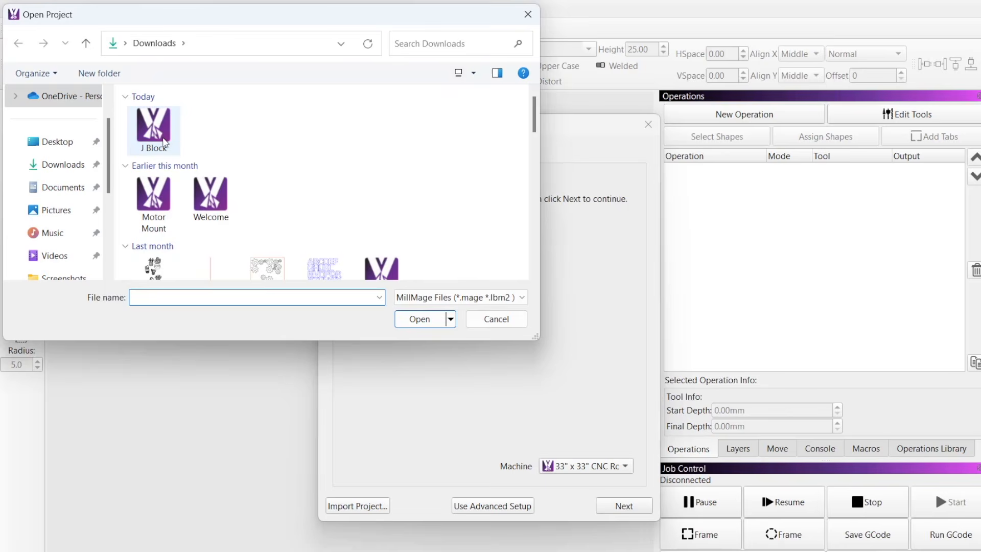
{"action": "left_click", "coordinate": [164, 141]}
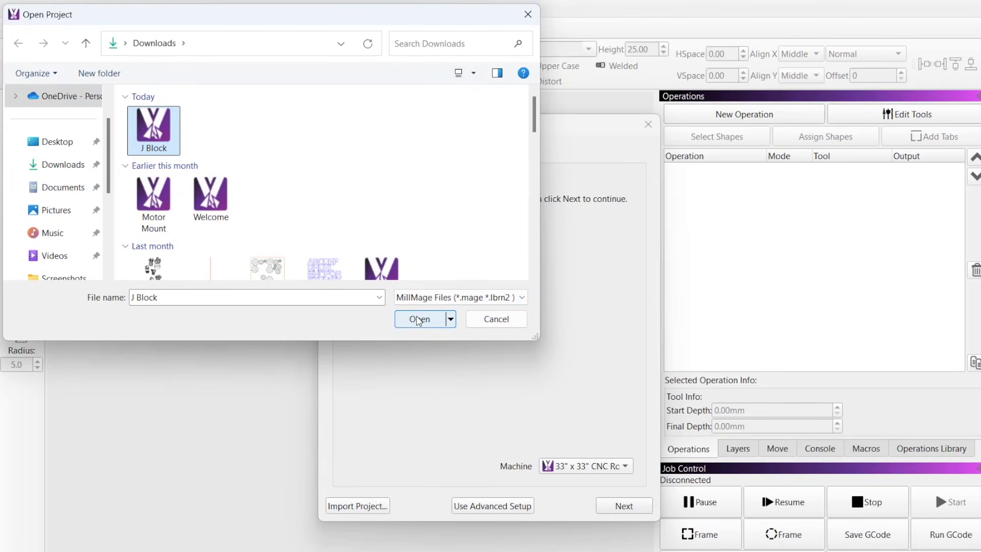
{"action": "left_click", "coordinate": [419, 320]}
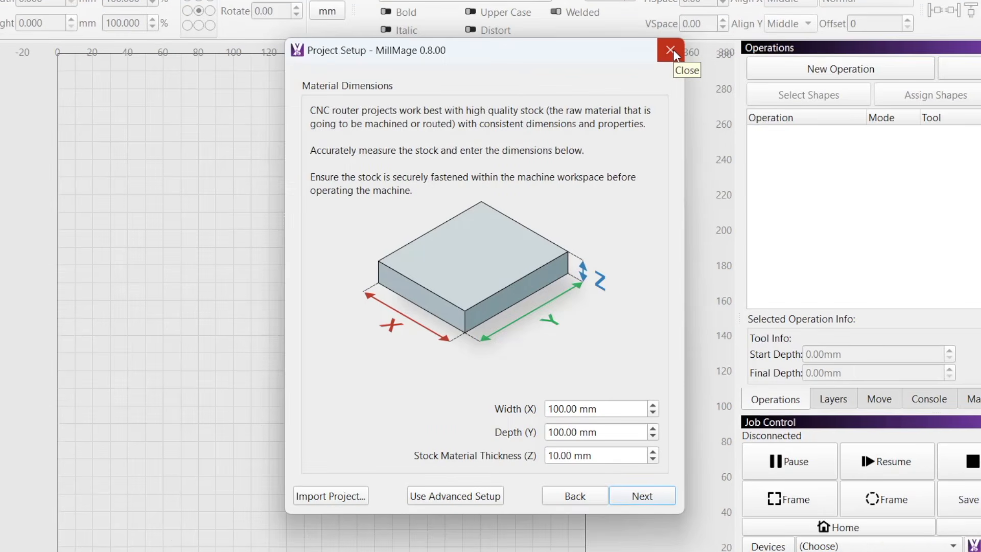
Cancel the project setup wizard at the material dimensions page.
{"action": "left_click", "coordinate": [674, 54]}
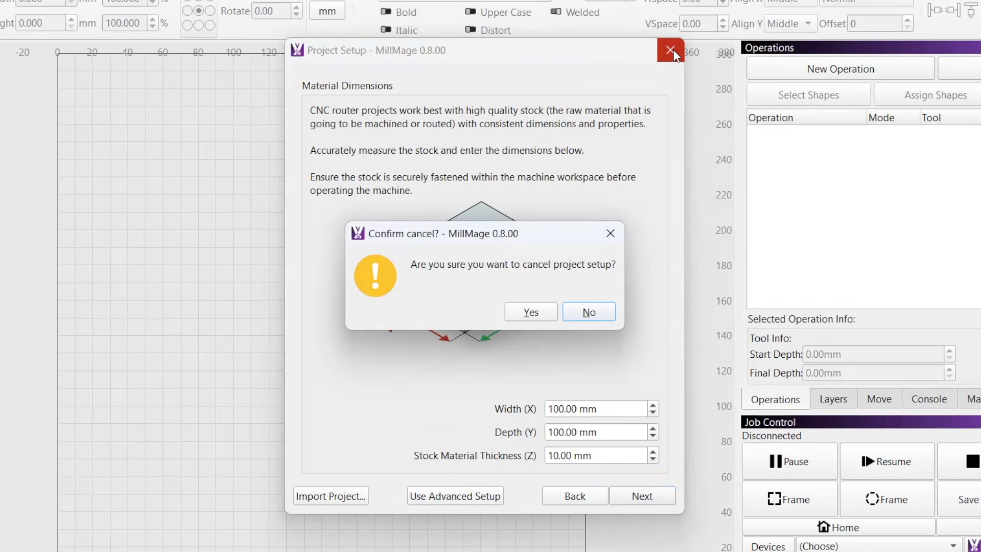
{"action": "left_click", "coordinate": [548, 314]}
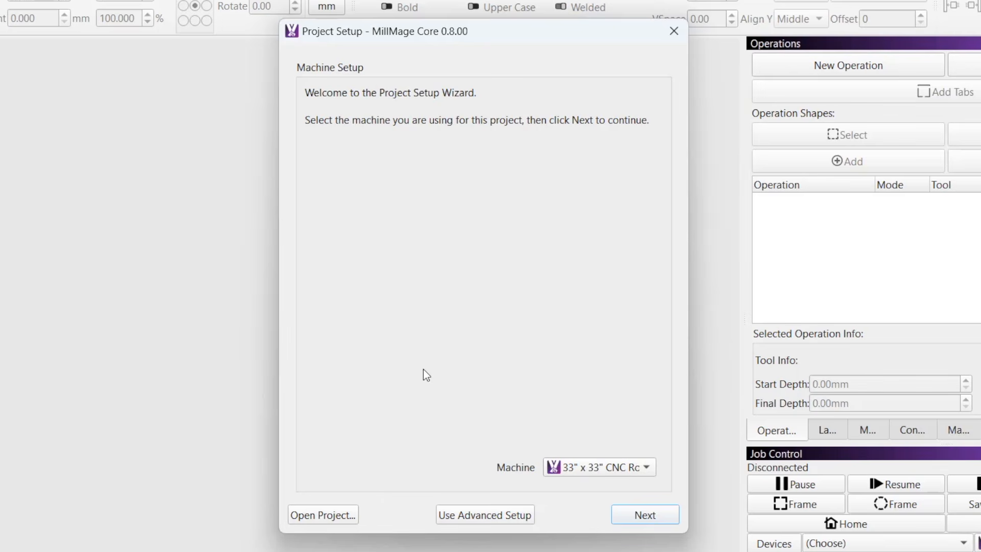
Switch the project setup to advanced mode and return it to beginner mode.
{"action": "left_click", "coordinate": [463, 516]}
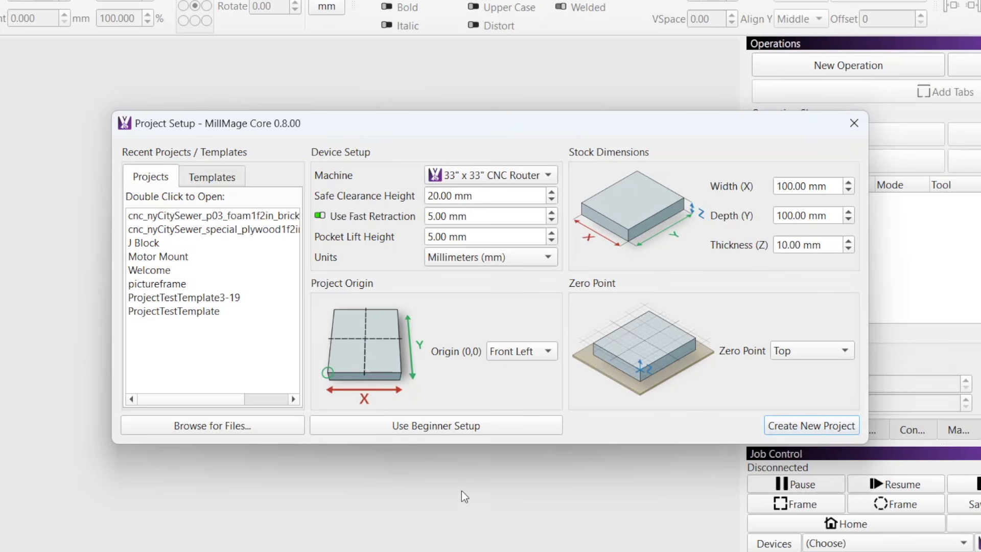
{"action": "left_click", "coordinate": [452, 427]}
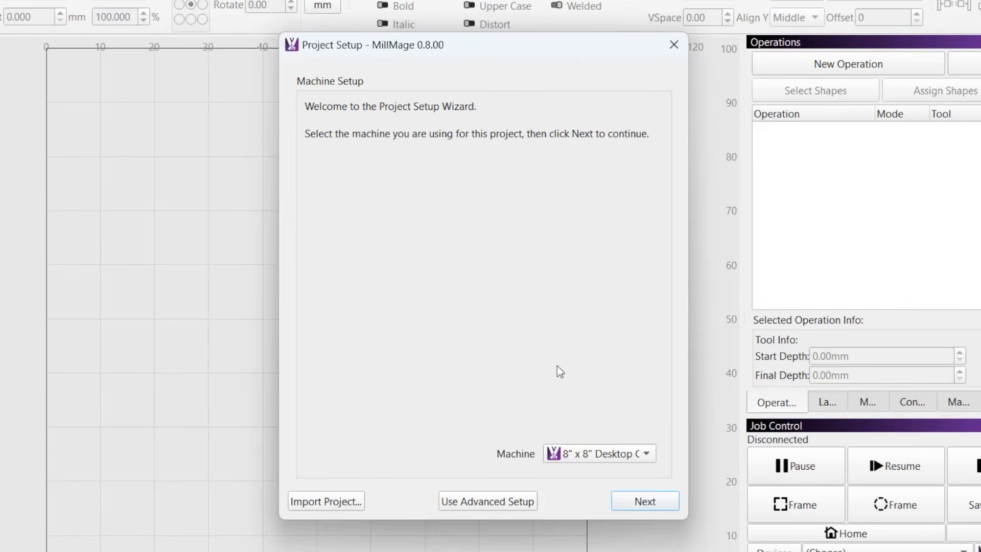
Choose the 33" x 33" CNC Router as the project's machine and millimeters as its measurement units.
{"action": "left_click", "coordinate": [600, 452]}
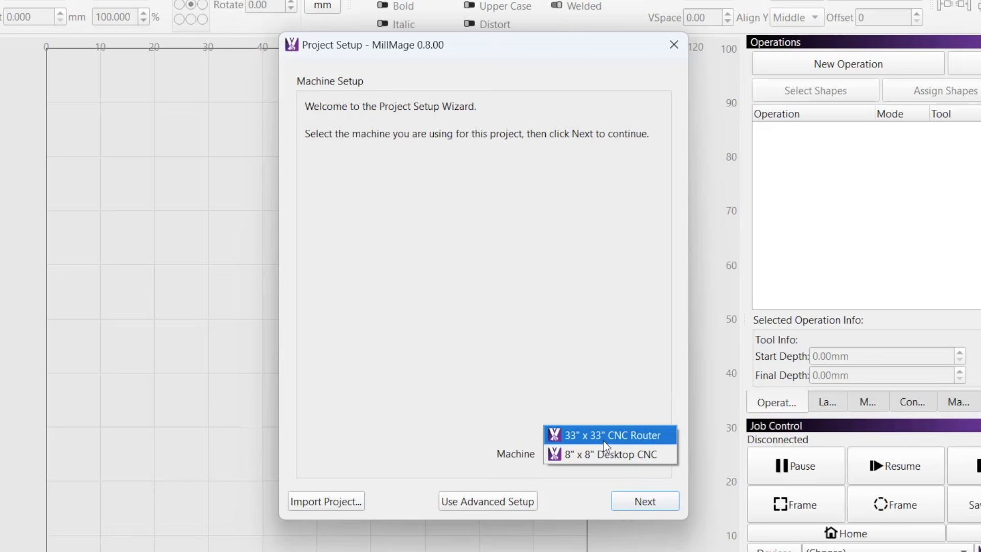
{"action": "left_click", "coordinate": [605, 438]}
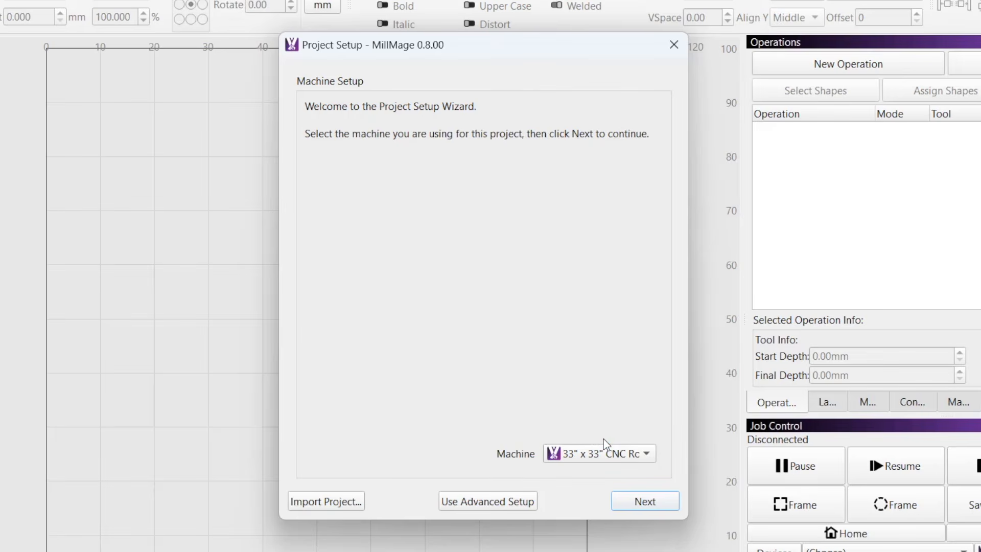
{"action": "left_click", "coordinate": [627, 500]}
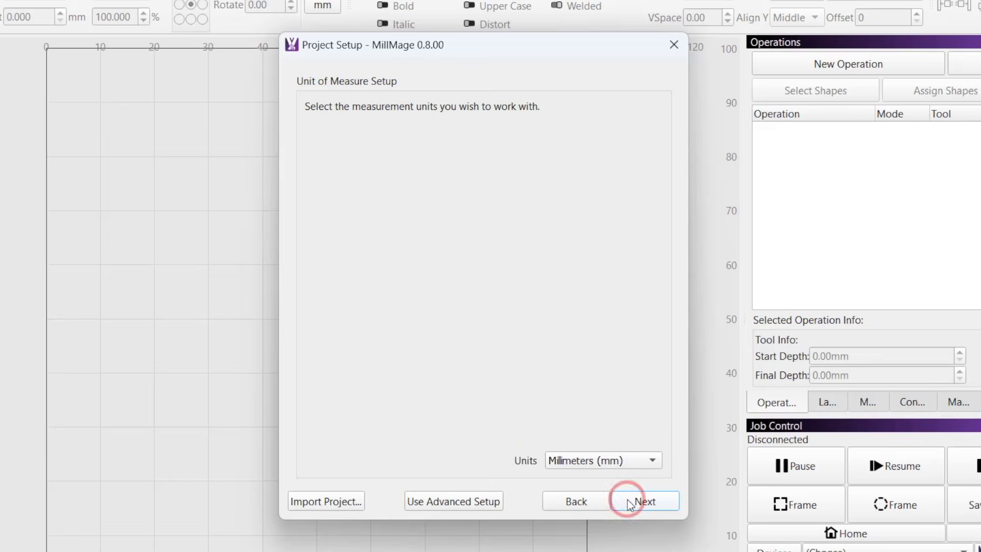
{"action": "left_click", "coordinate": [636, 464]}
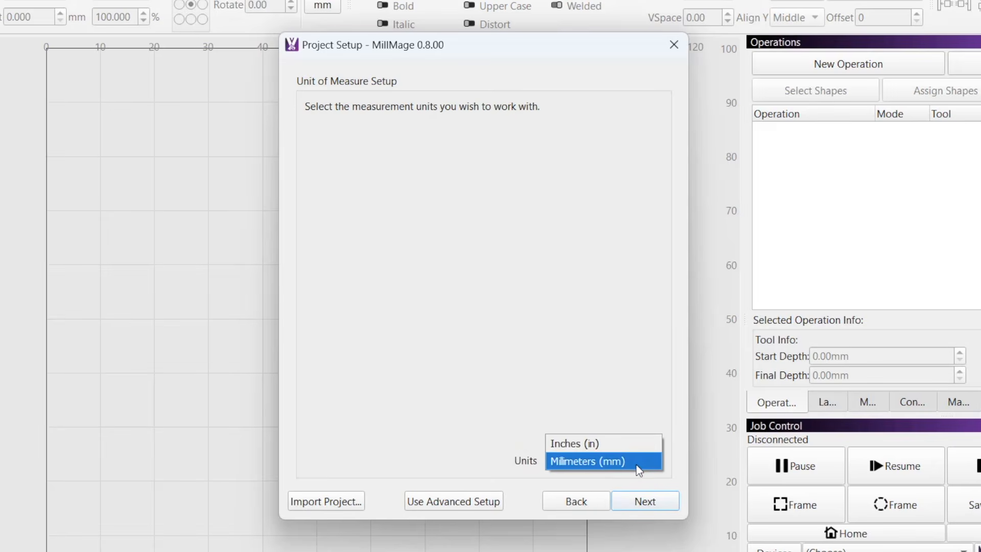
{"action": "left_click", "coordinate": [637, 469]}
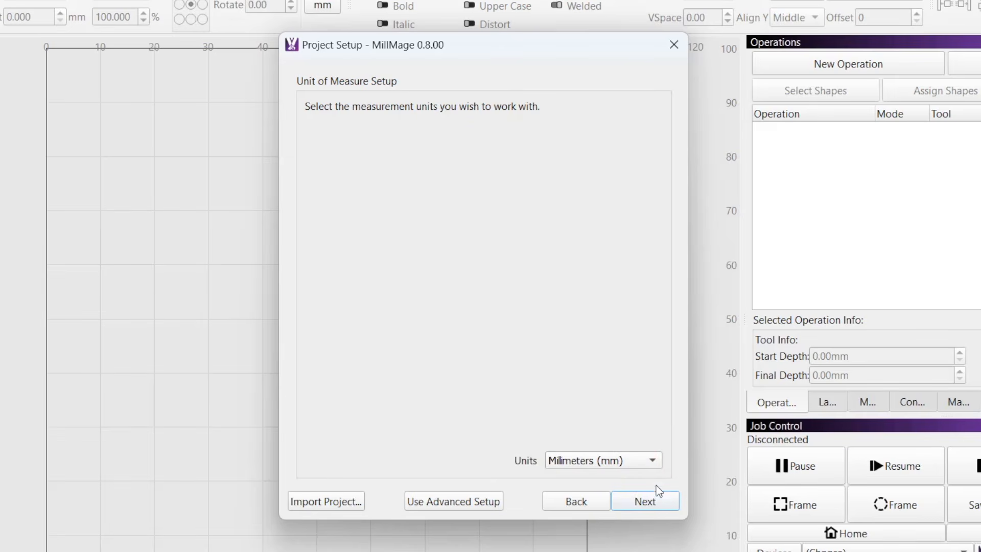
{"action": "left_click", "coordinate": [662, 503]}
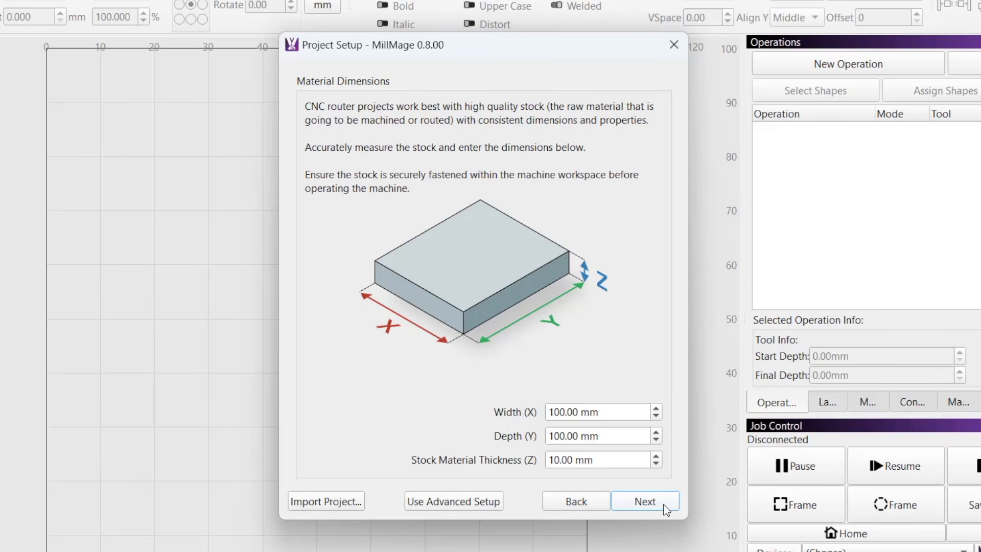
Set the stock dimensions to 180 mm width, 199 mm depth and 18.6 mm thickness.
{"action": "left_click_drag", "start_coordinate": [608, 412], "coordinate": [447, 404]}
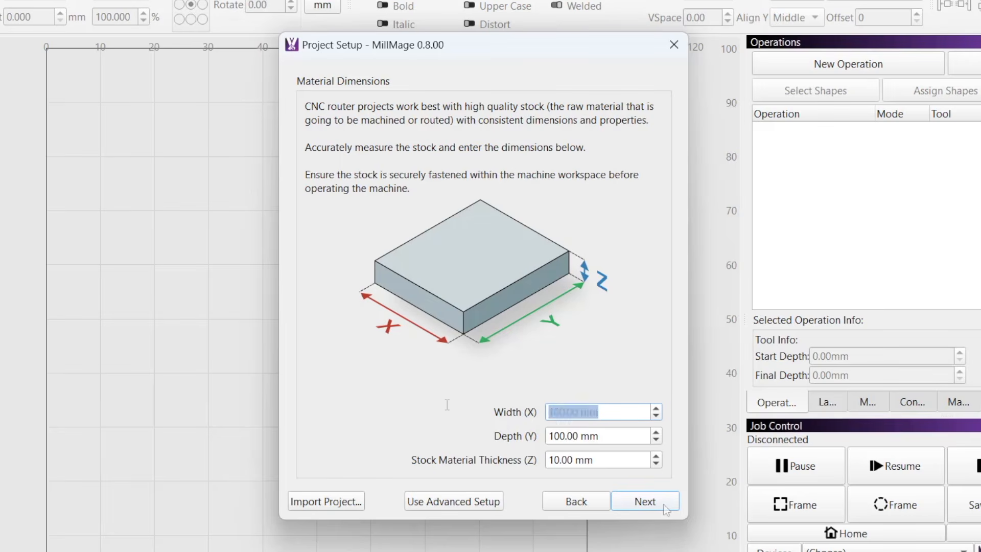
{"action": "type", "text": "1"}
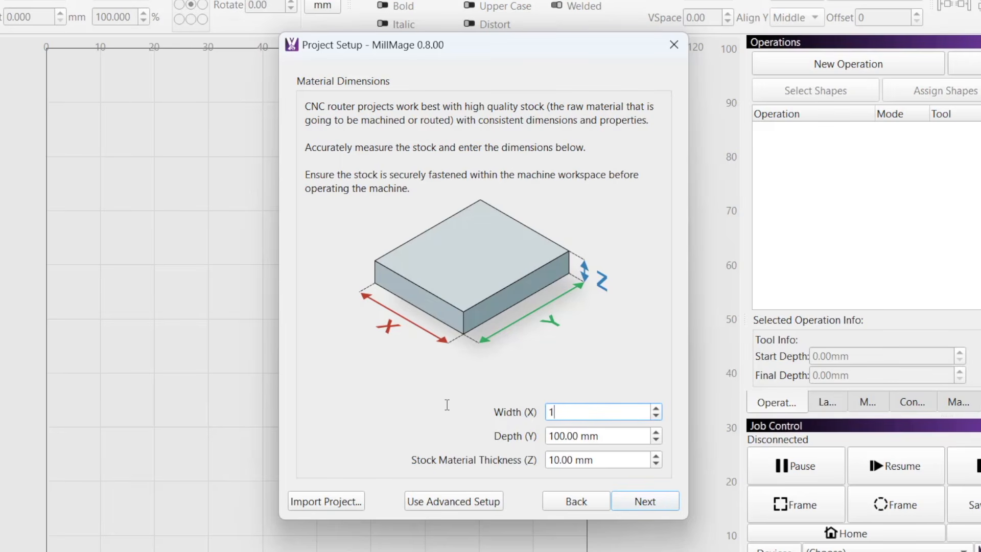
{"action": "type", "text": "80"}
{"action": "key", "text": "Tab"}
{"action": "type", "text": "1"}
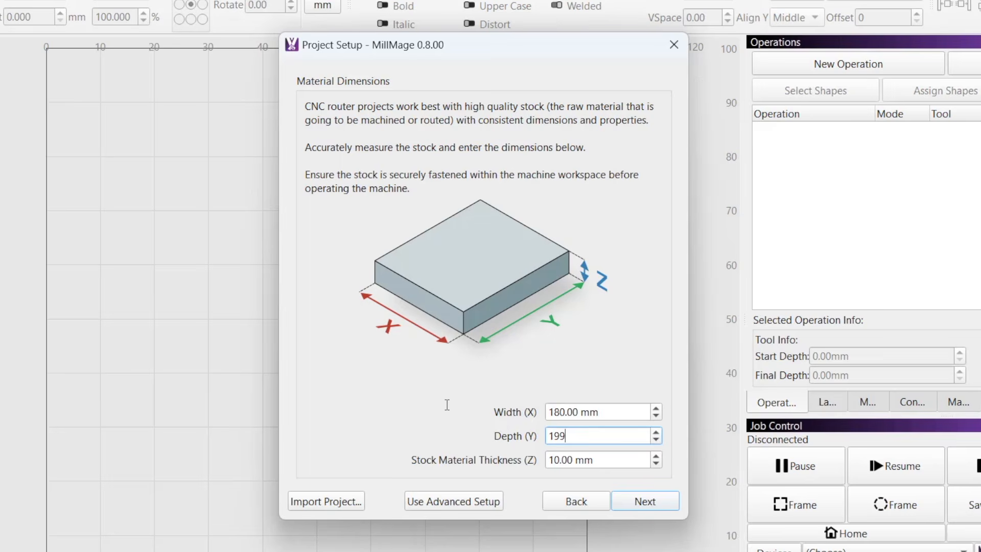
{"action": "type", "text": "99"}
{"action": "key", "text": "Tab"}
{"action": "type", "text": "1"}
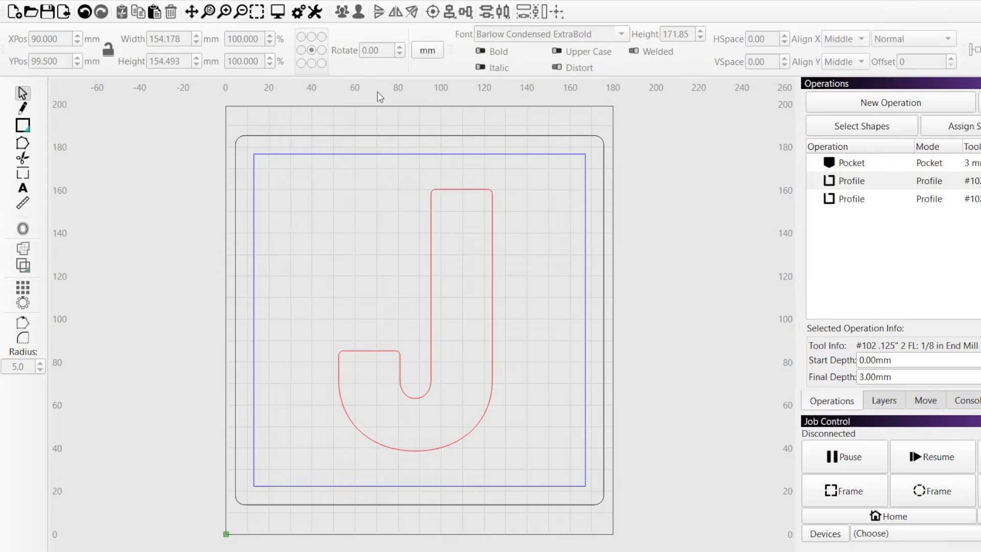
Preview the machining of the letter J design and inspect the simulated hardwood stock up close.
{"action": "left_click", "coordinate": [277, 11]}
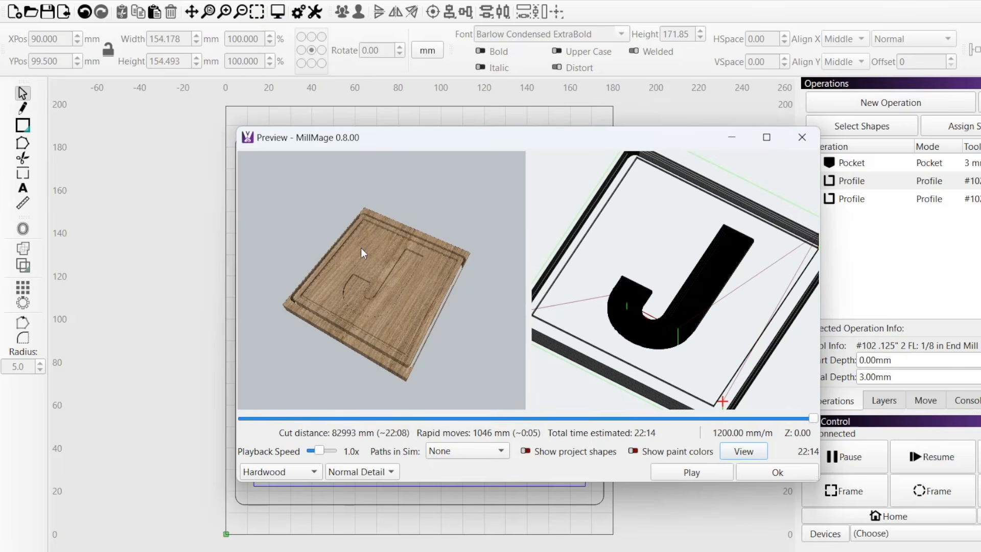
{"action": "scroll", "coordinate": [381, 296], "scroll_direction": "up", "scroll_amount": 5}
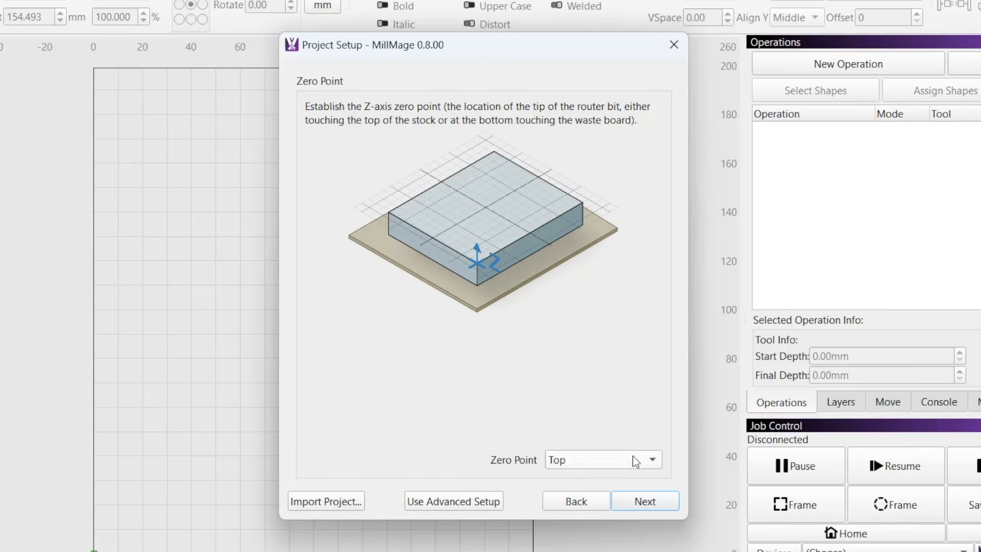
Set the Z-axis zero point to Top and the project origin to Bottom Left.
{"action": "left_click", "coordinate": [634, 459]}
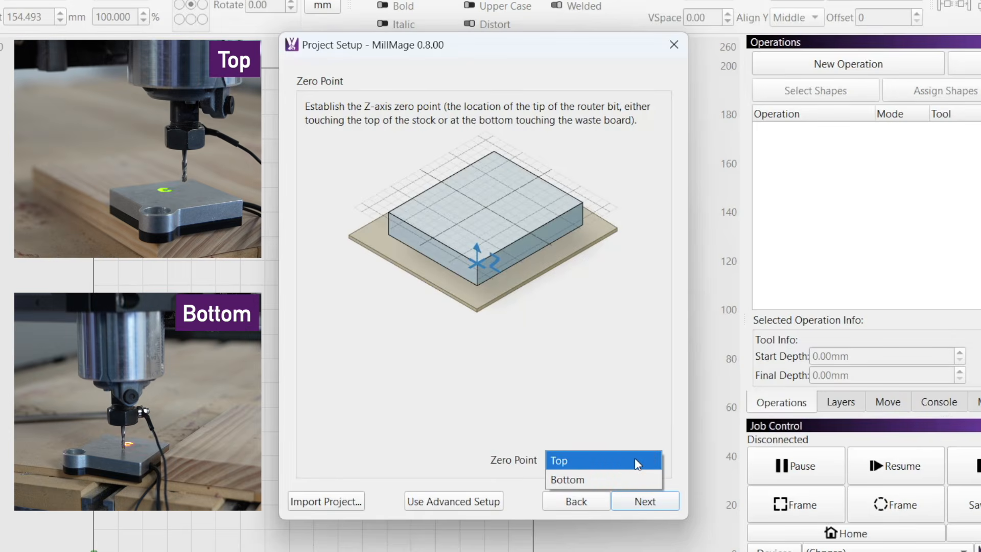
{"action": "left_click", "coordinate": [634, 459]}
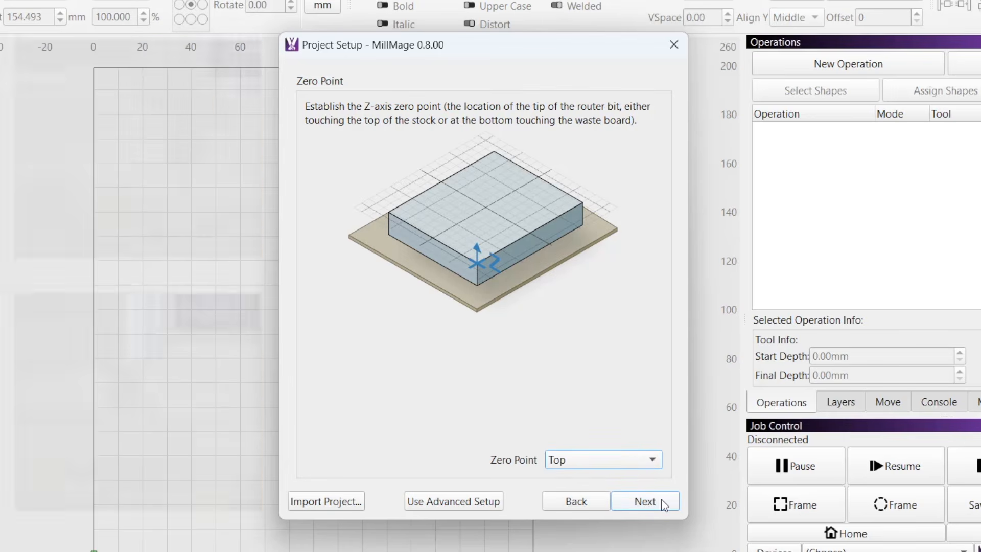
{"action": "left_click", "coordinate": [661, 501]}
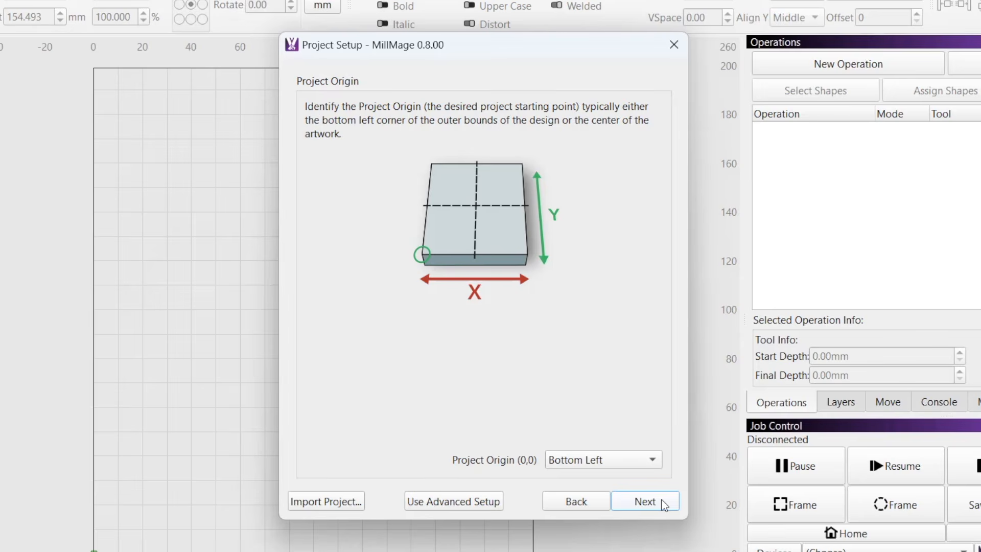
{"action": "left_click", "coordinate": [642, 462]}
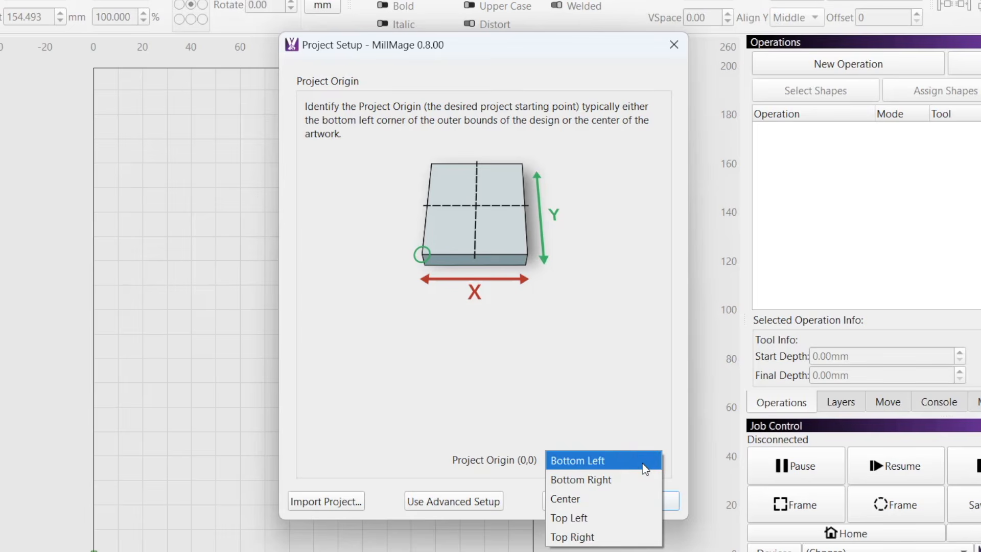
{"action": "left_click", "coordinate": [644, 466]}
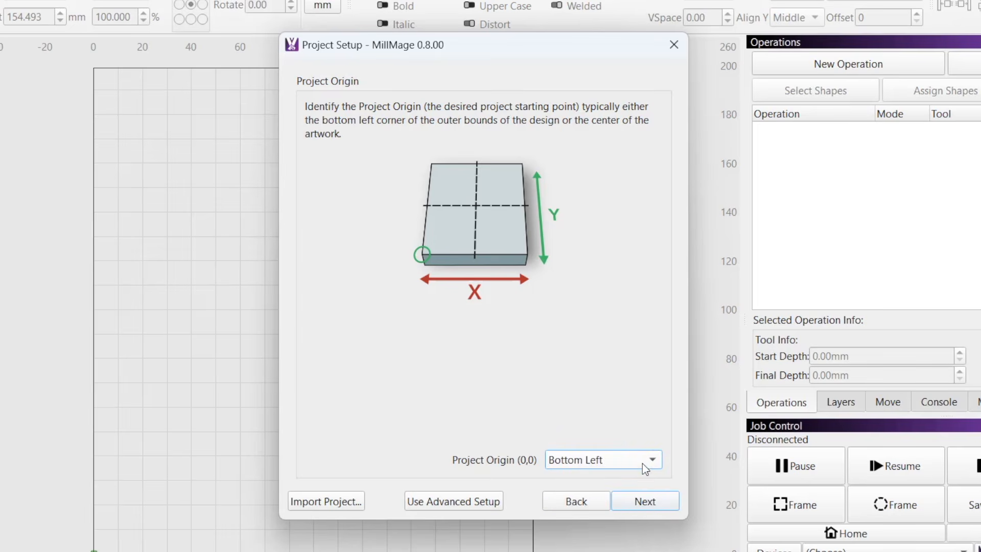
{"action": "left_click", "coordinate": [662, 499]}
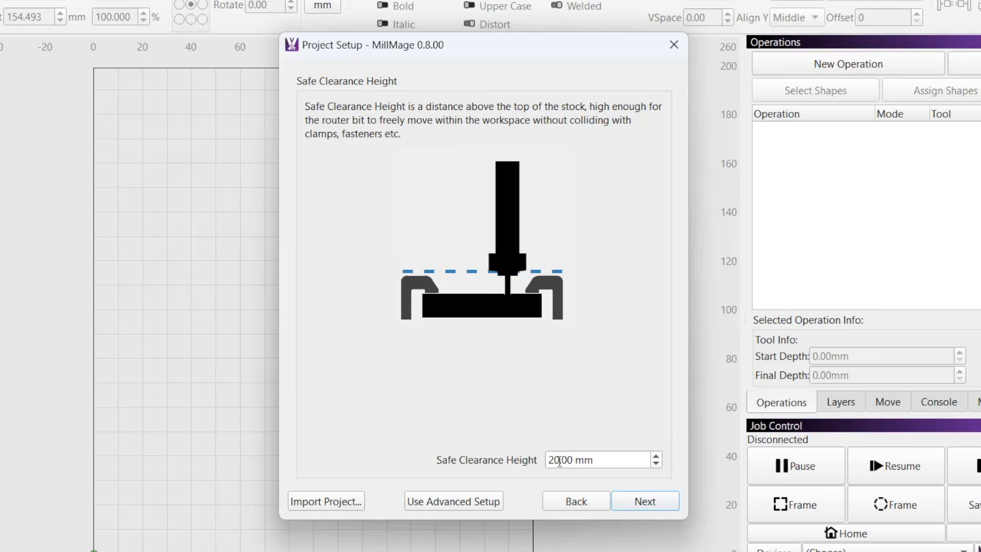
Set the safe clearance height to 15 mm.
{"action": "double_click", "coordinate": [558, 460]}
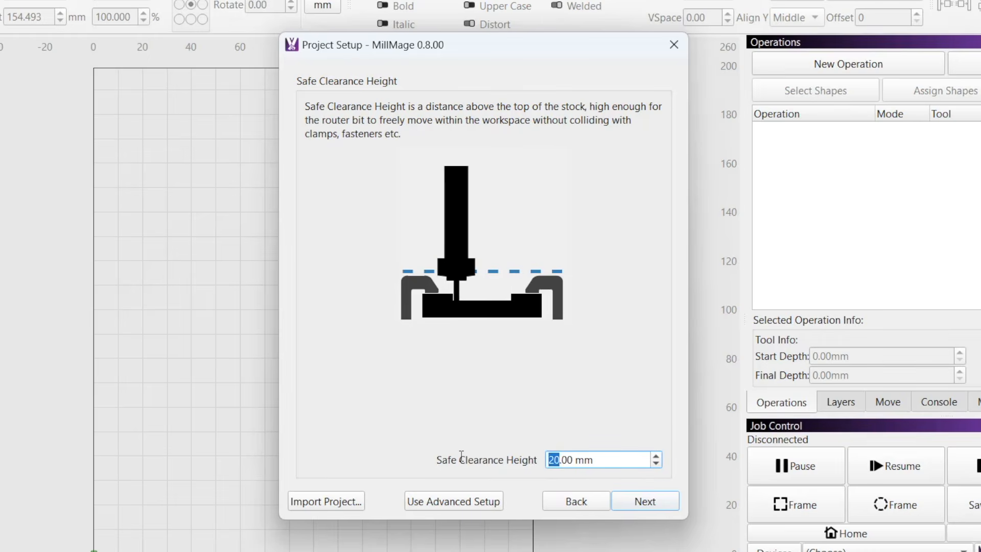
{"action": "type", "text": "15"}
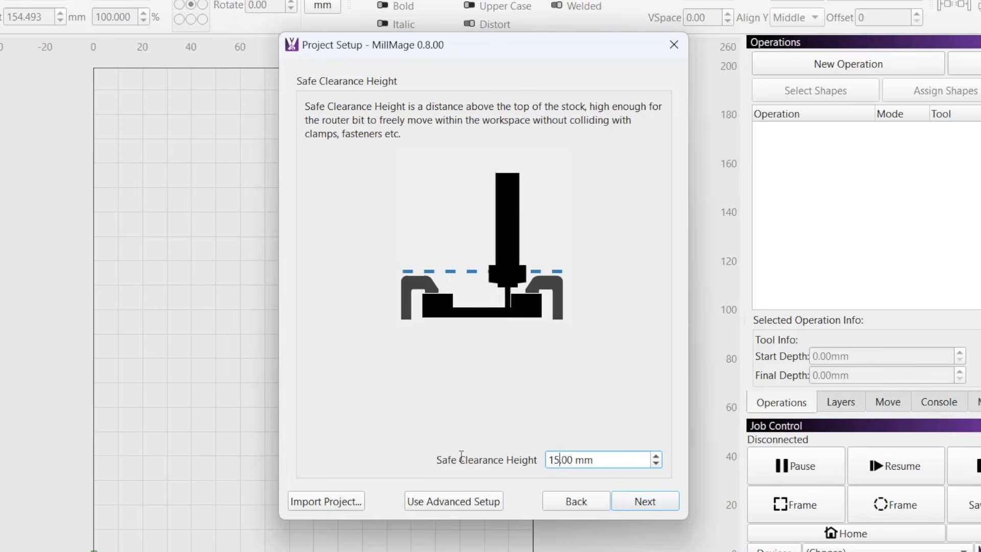
{"action": "left_click", "coordinate": [618, 501]}
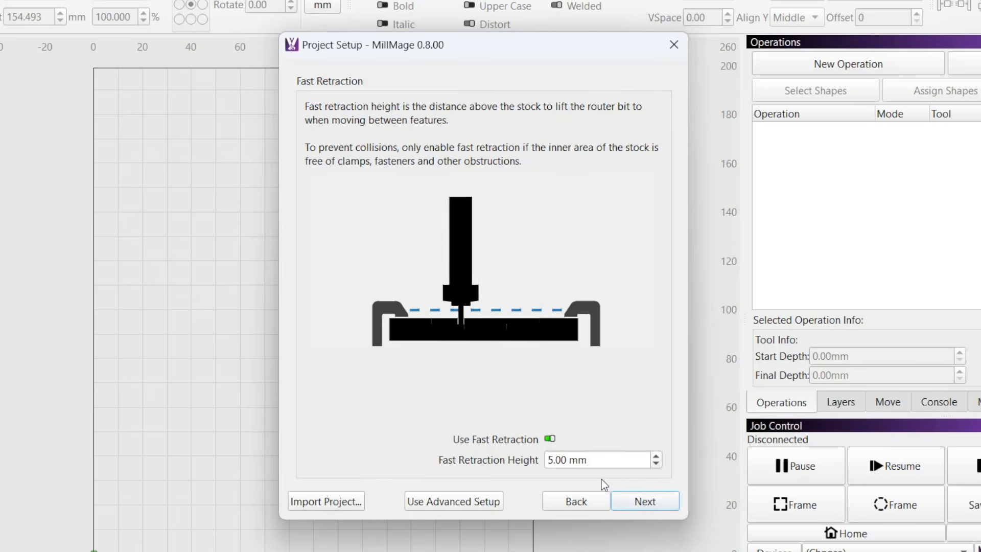
Set the fast retraction height to 7 mm with fast retraction enabled, and complete the project setup.
{"action": "left_click", "coordinate": [549, 438]}
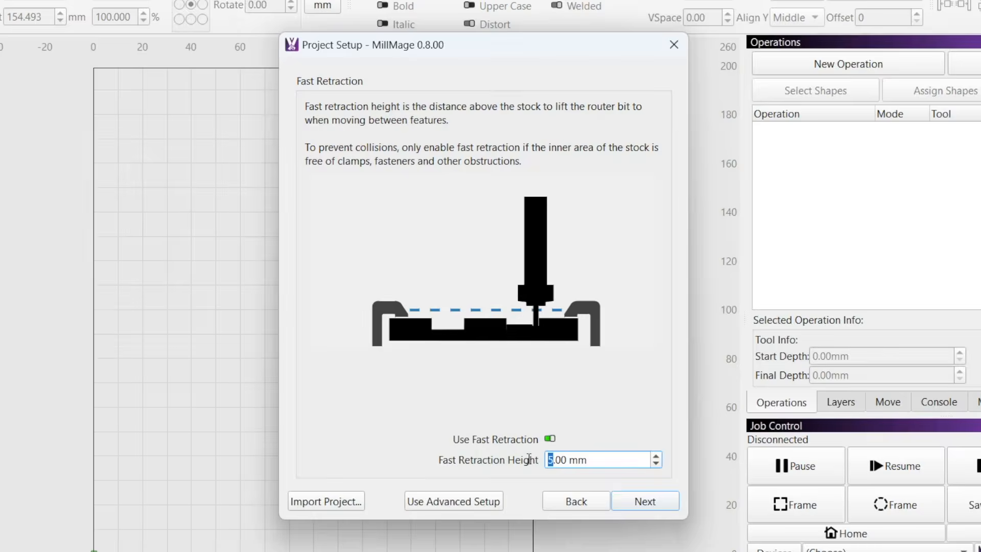
{"action": "key", "text": "BackSpace"}
{"action": "type", "text": "7"}
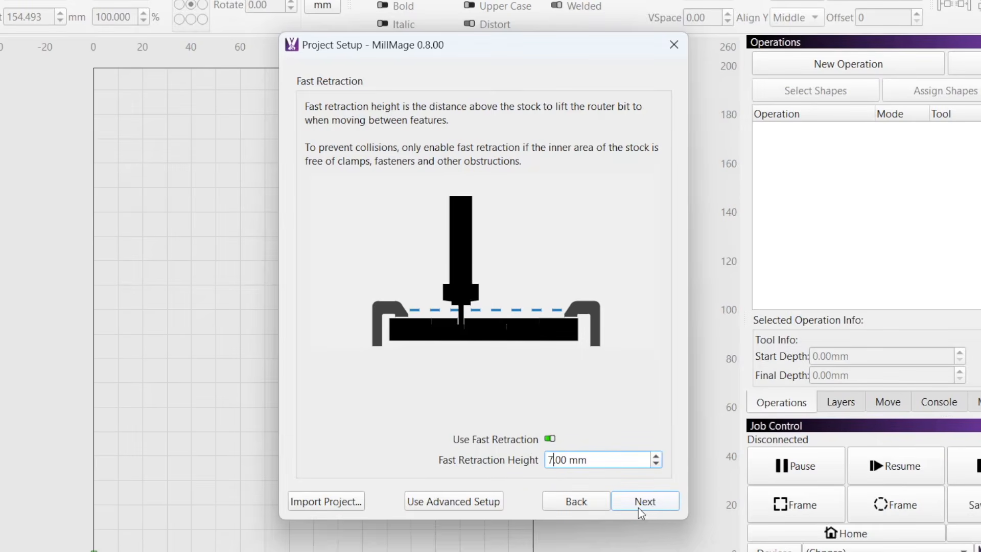
{"action": "left_click", "coordinate": [660, 504]}
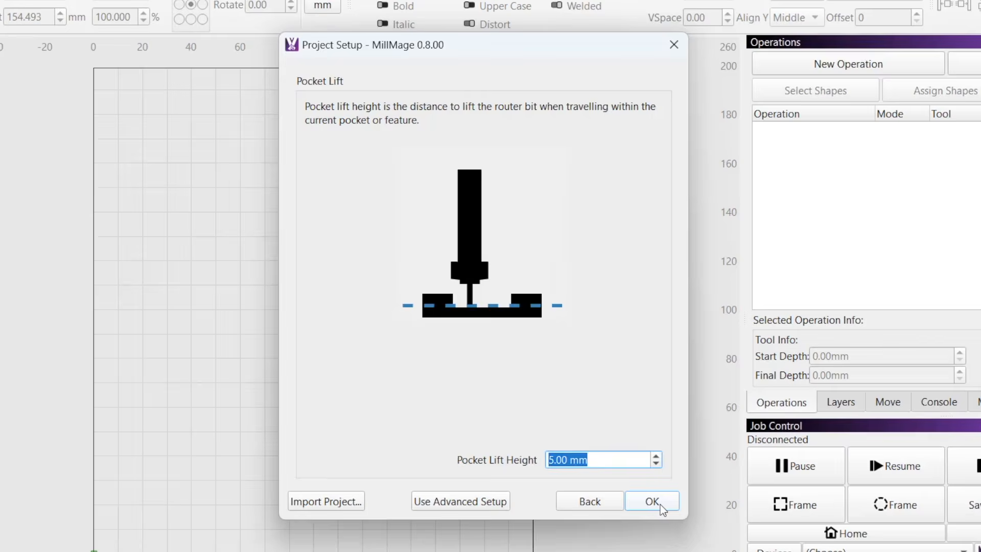
{"action": "left_click", "coordinate": [660, 504]}
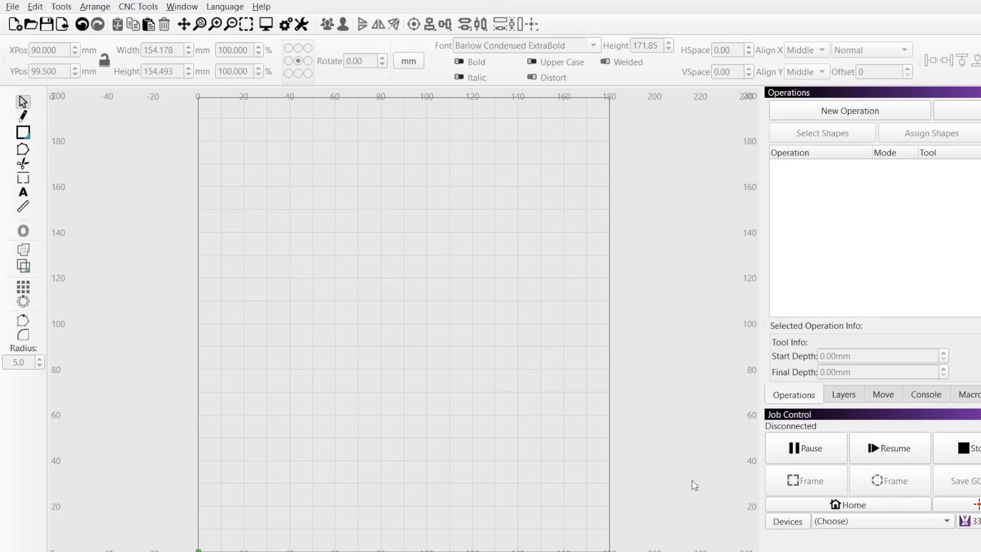
Reopen the current project's setup for editing and switch it to beginner mode.
{"action": "left_click", "coordinate": [13, 7]}
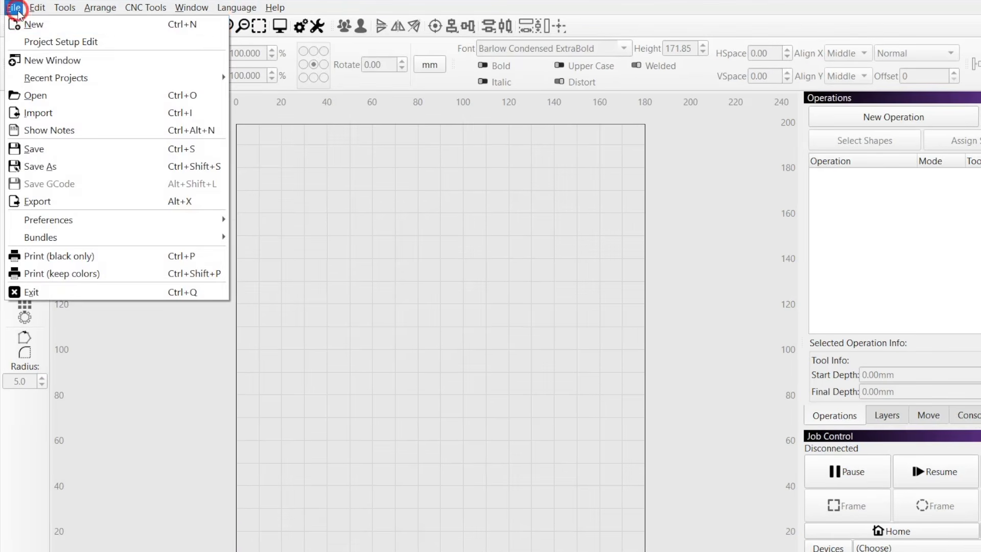
{"action": "left_click", "coordinate": [107, 43]}
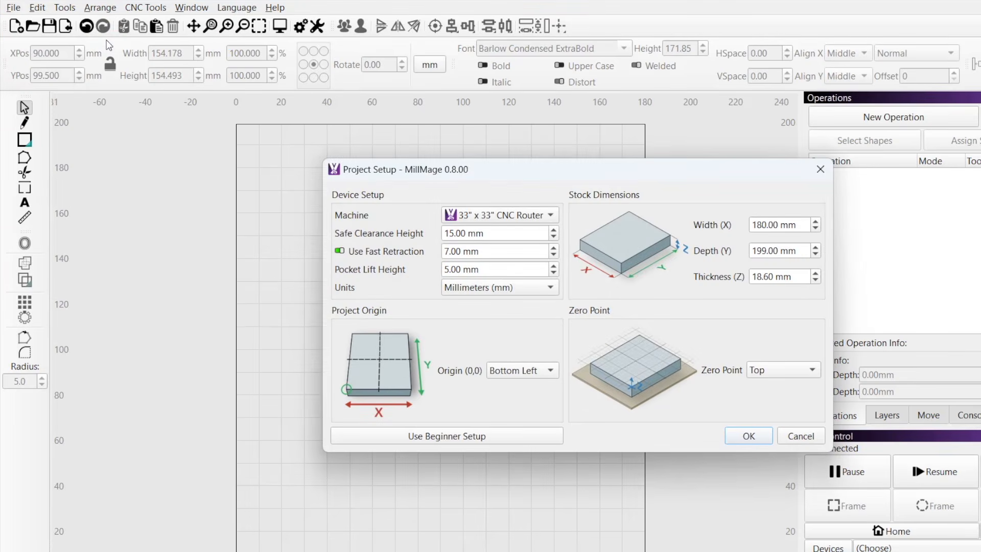
{"action": "left_click", "coordinate": [552, 436]}
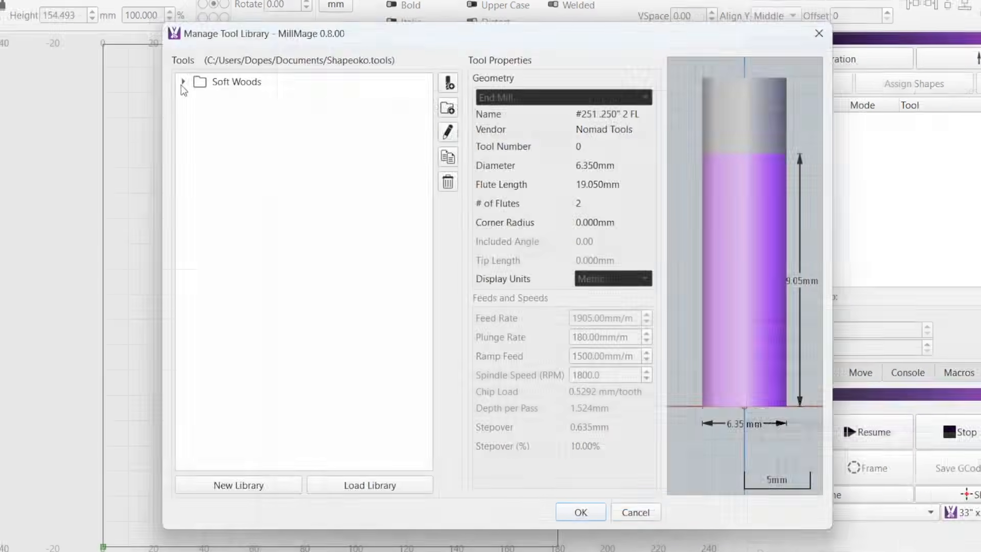
Show the properties of the 1/8 in end mill #102 in the Soft Woods group of the tool library.
{"action": "left_click", "coordinate": [183, 82]}
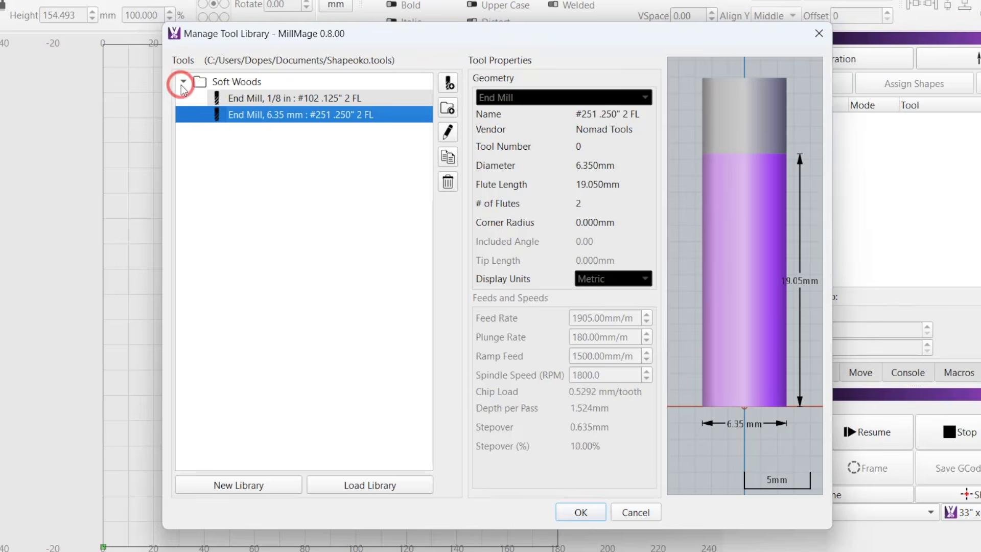
{"action": "left_click", "coordinate": [257, 102]}
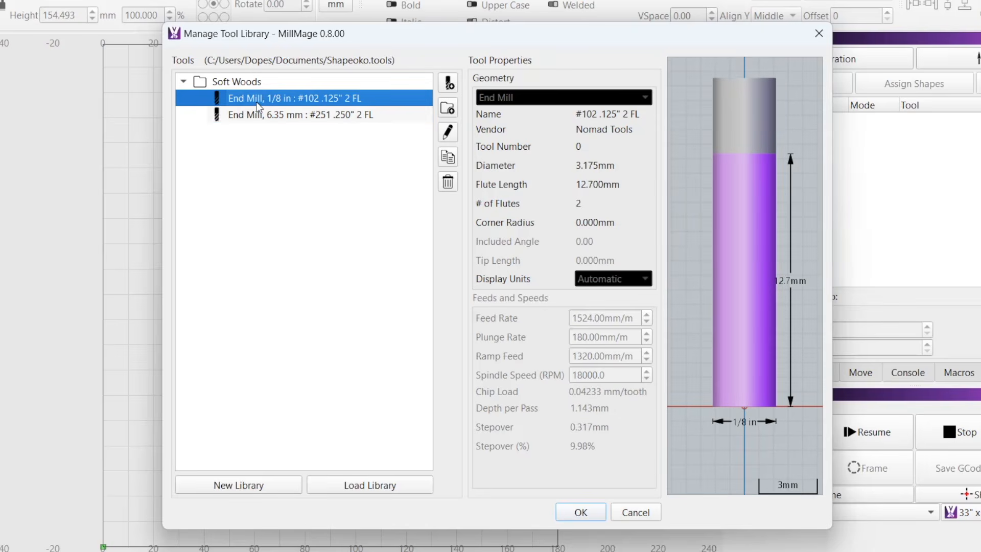